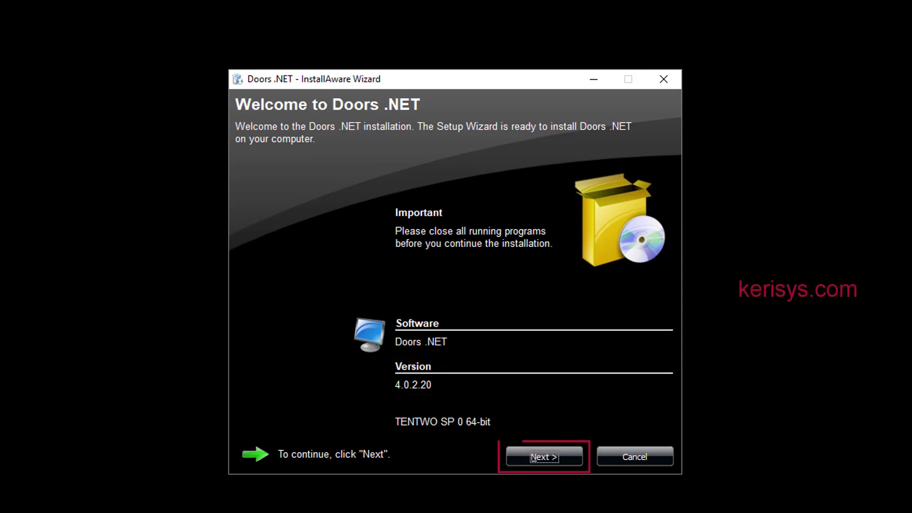
Begin the Doors .NET setup, accept the license agreement terms and continue past the release notes.
left_click(514, 455)
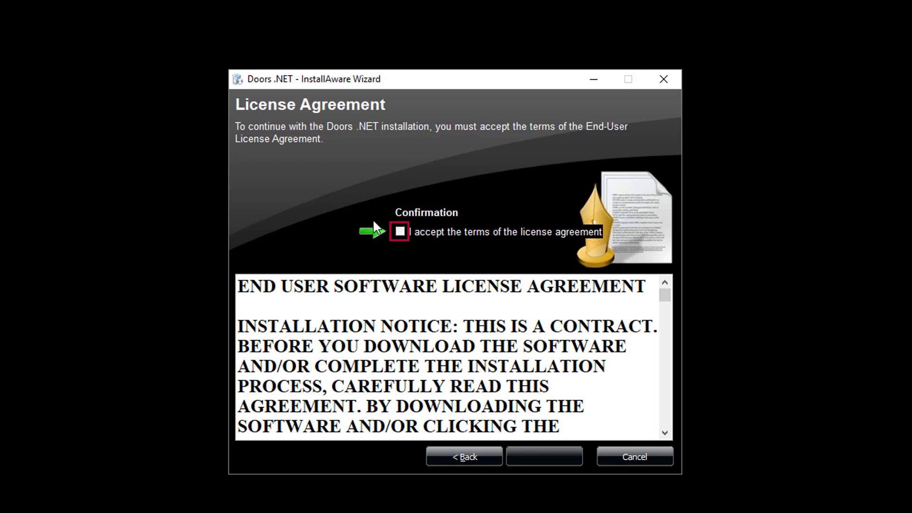
left_click(400, 231)
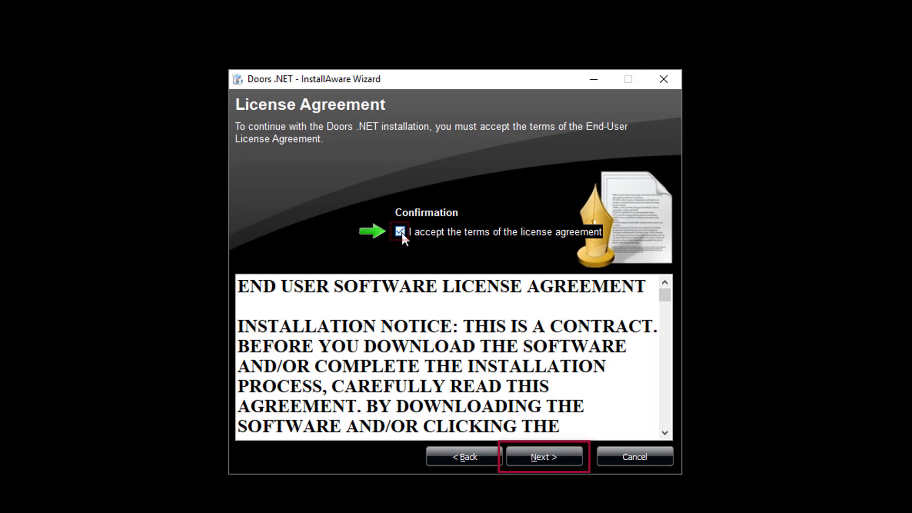
left_click(533, 460)
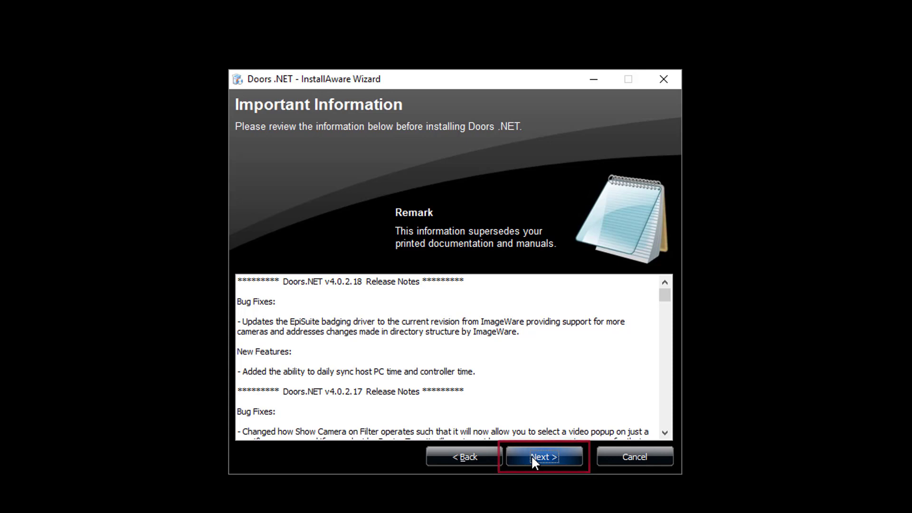
left_click(533, 458)
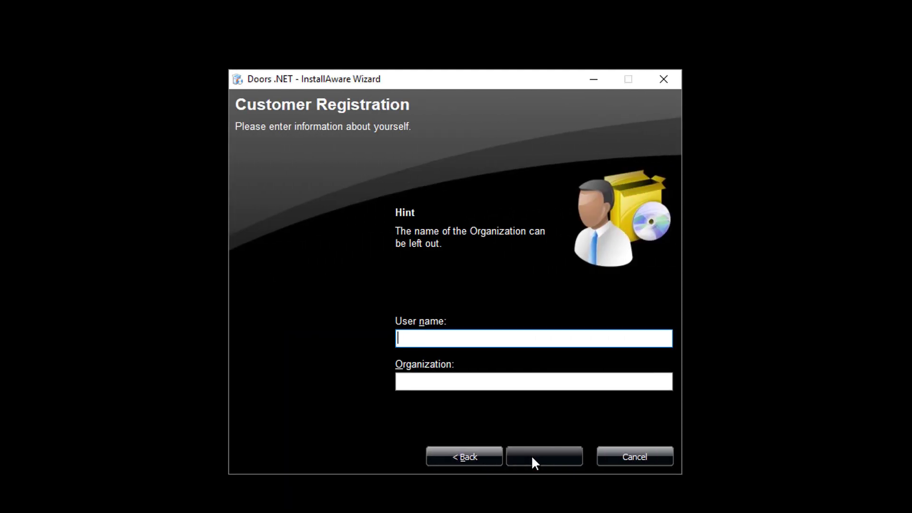
Register the installation with Keri as the user name and Keri Systems as the organization.
type("Keri")
key("Tab")
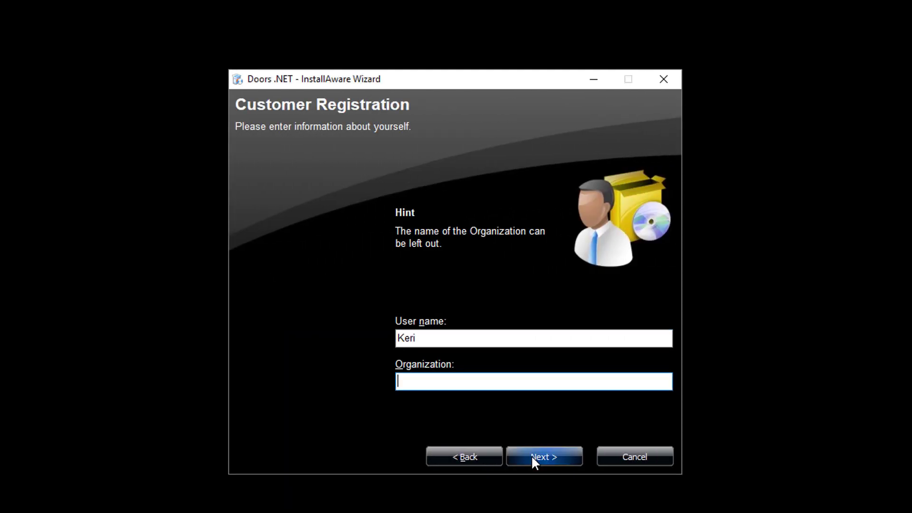
type("Keri Systems")
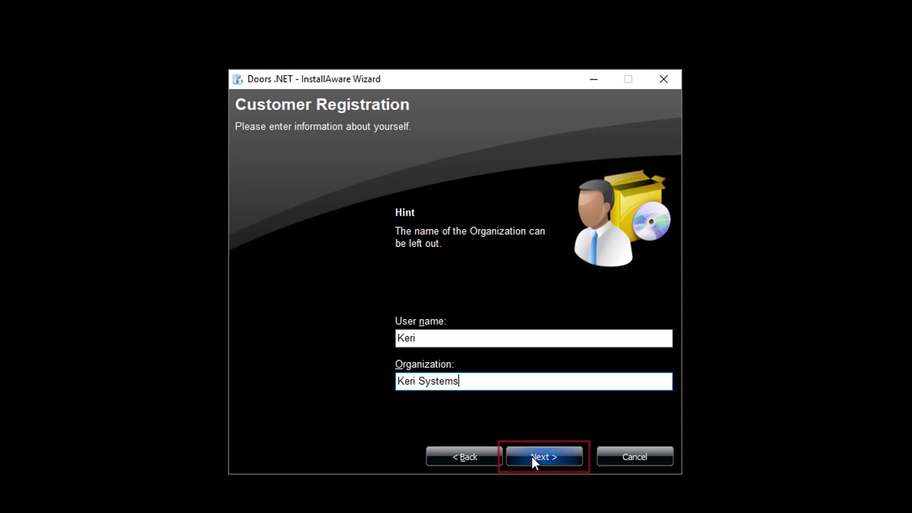
left_click(536, 460)
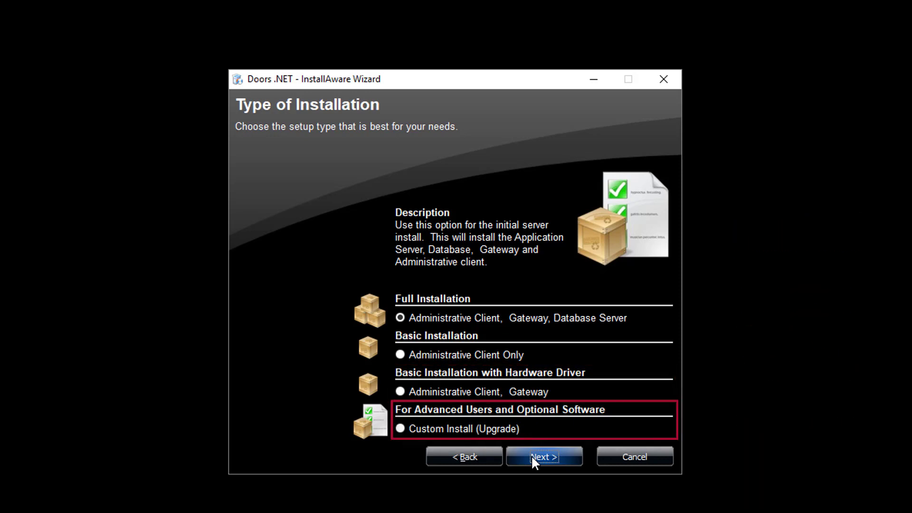
Choose the Custom Install (Upgrade) setup type and set the Application Server service to install on the local hard drive.
left_click(403, 430)
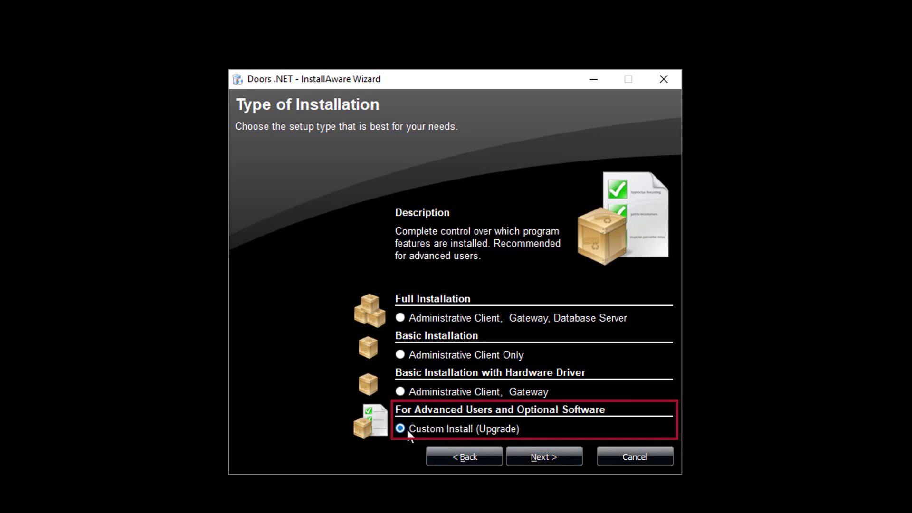
left_click(536, 464)
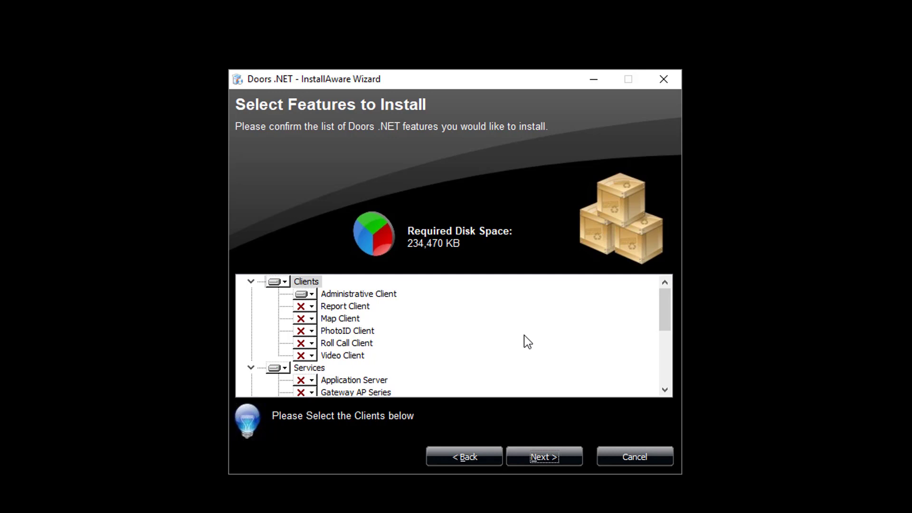
left_click_drag(669, 308, 668, 320)
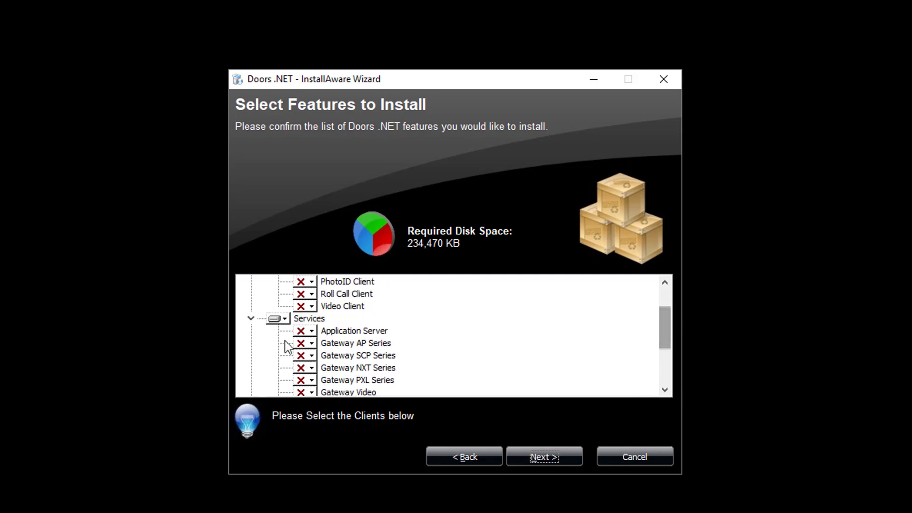
left_click(314, 331)
left_click(332, 340)
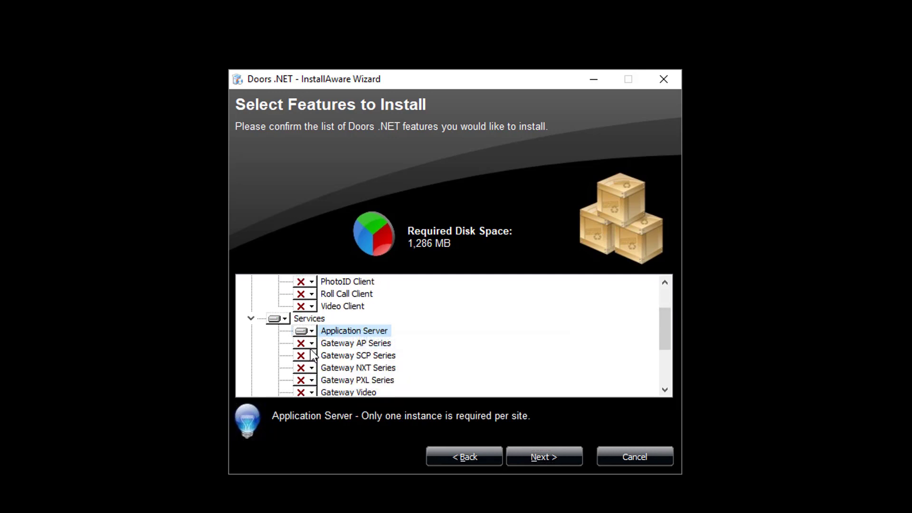
Set the AP, SCP, NXT and PXL Series gateways to install on the local hard drive and accept the feature list.
left_click(312, 343)
left_click(339, 357)
left_click(312, 355)
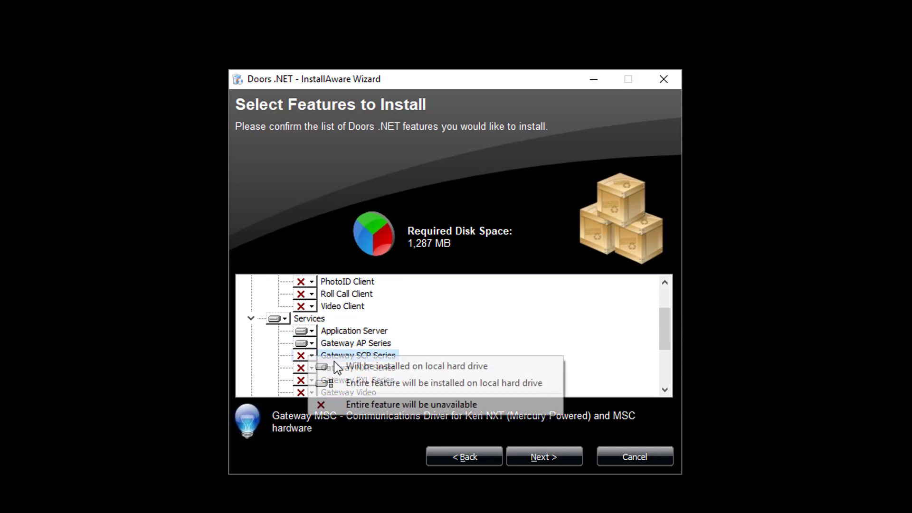
left_click(338, 368)
left_click(312, 368)
left_click(344, 376)
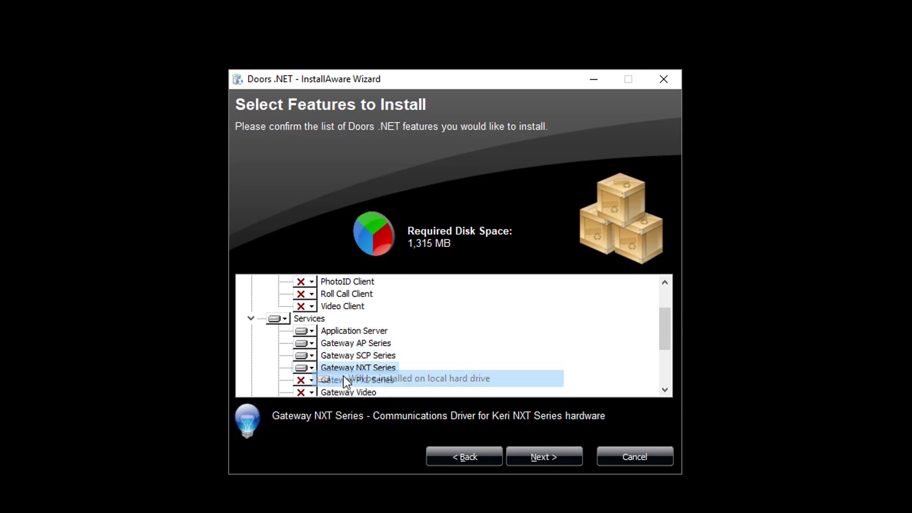
left_click(310, 382)
left_click(347, 387)
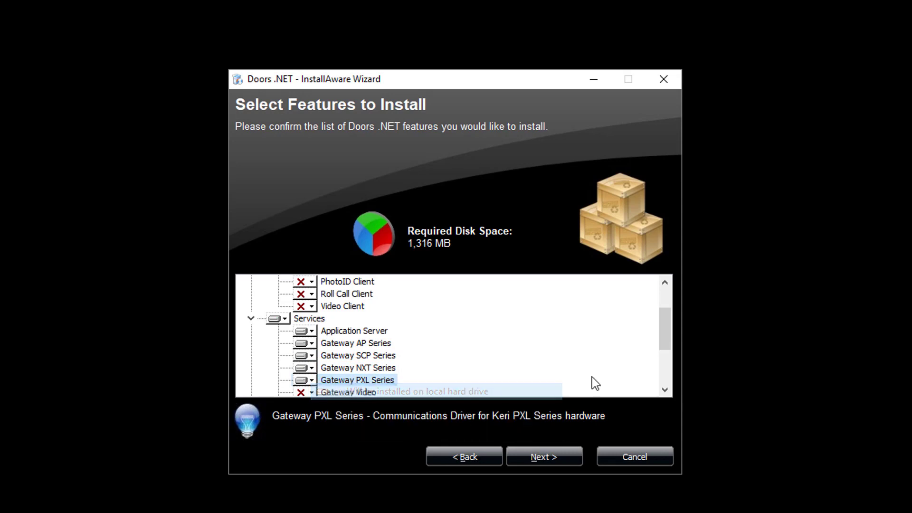
left_click_drag(667, 329, 664, 366)
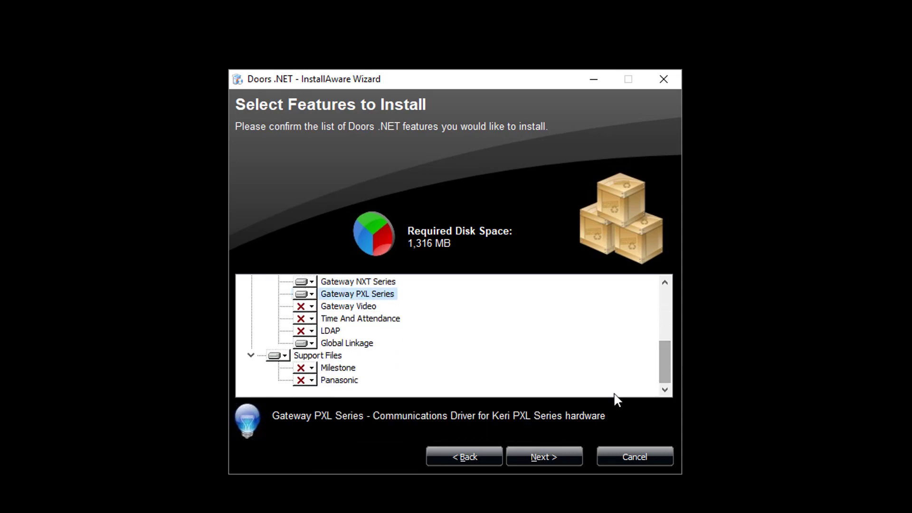
left_click(555, 455)
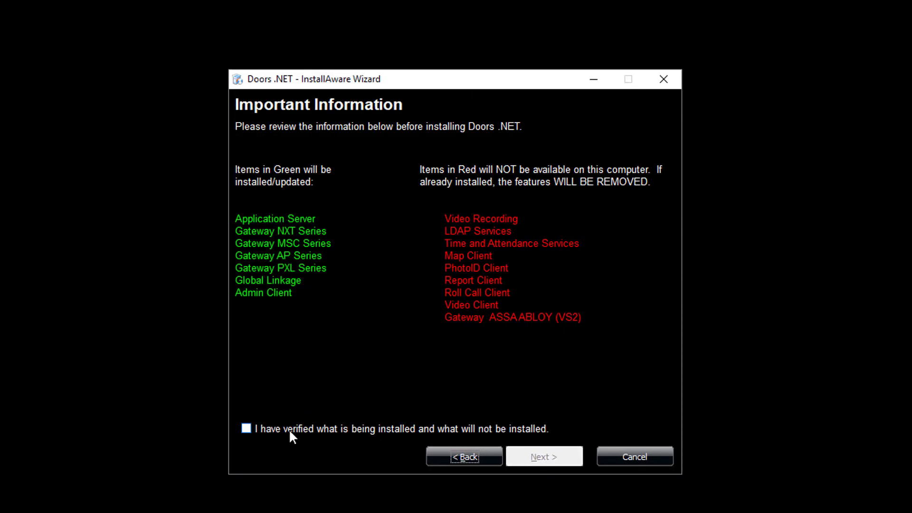
Confirm the features as verified, keeping the destination folder C:\Keri\DoorsNET and Start Menu shortcuts for all users.
left_click(246, 429)
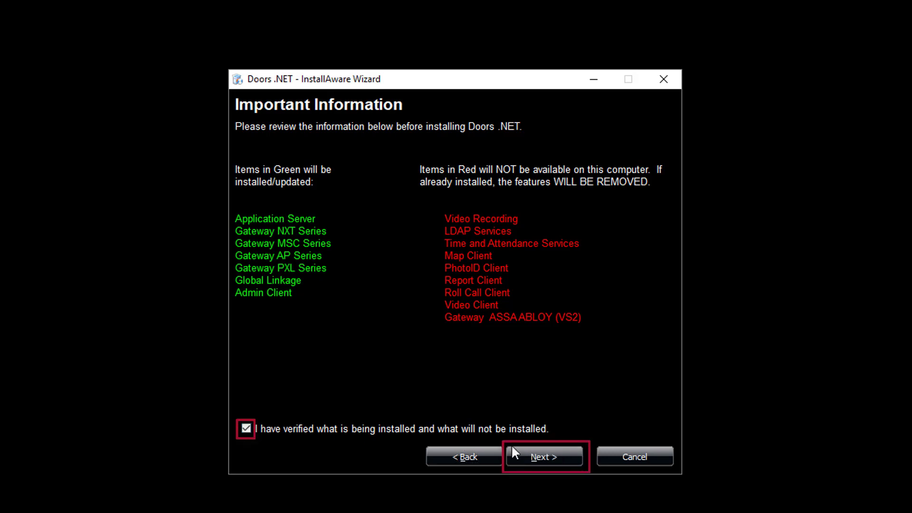
left_click(536, 458)
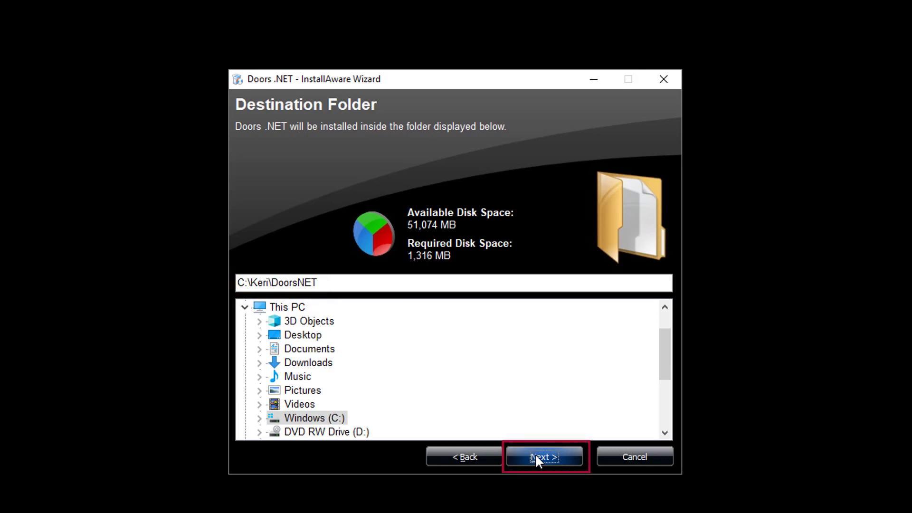
left_click(537, 459)
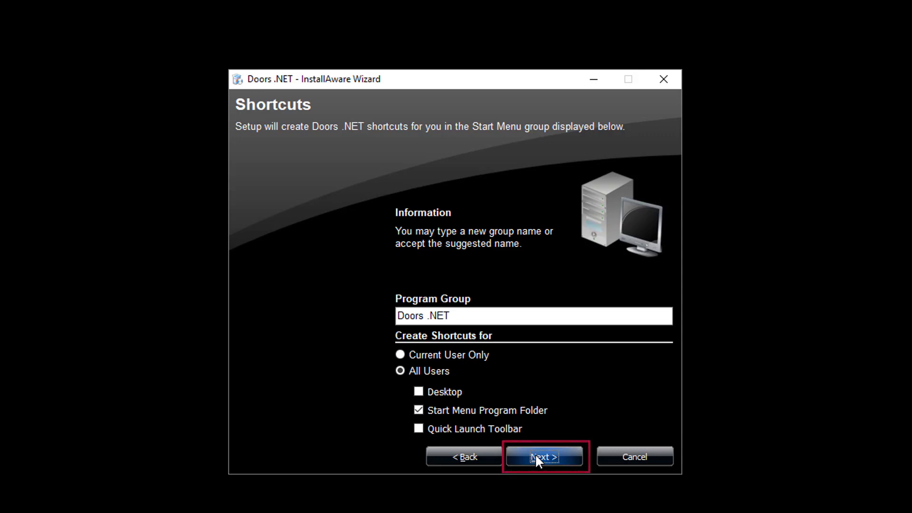
left_click(538, 457)
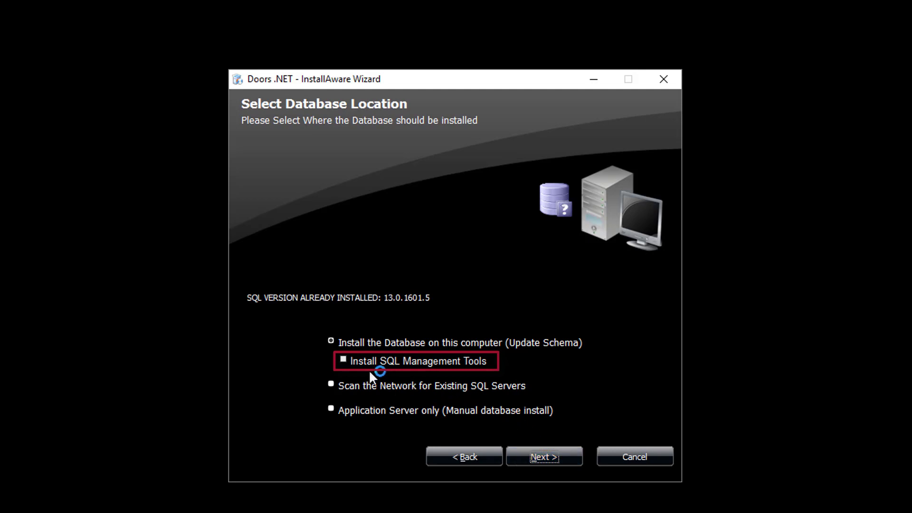
Install Doors .NET with its database on this computer and SQL Management Tools included, finishing setup with License Manager set to run.
left_click(345, 360)
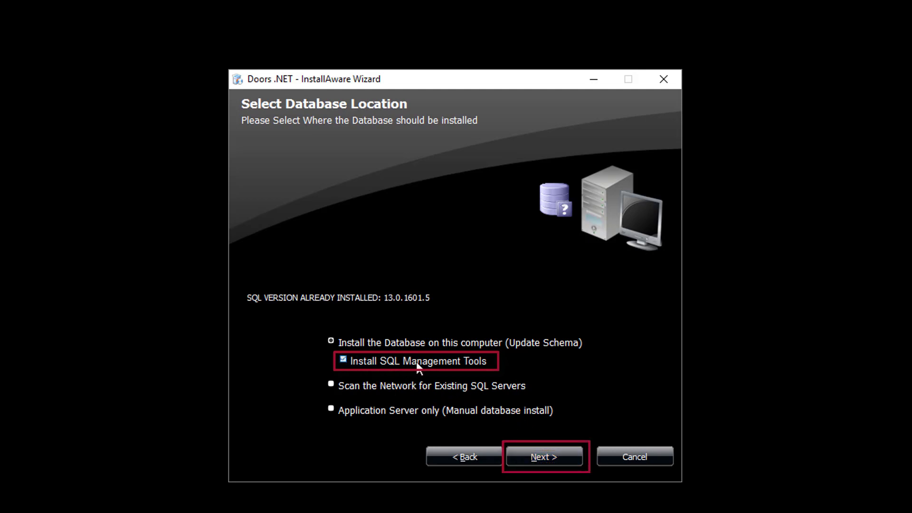
left_click(532, 455)
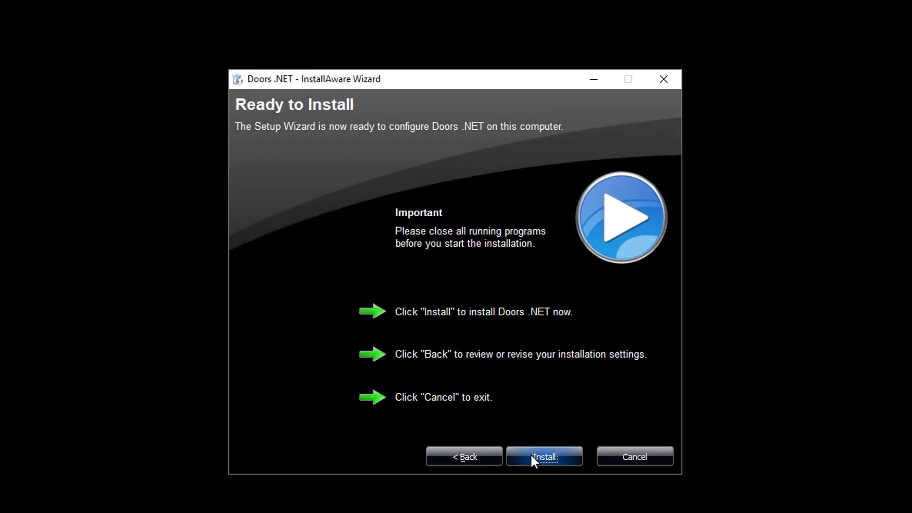
left_click(532, 456)
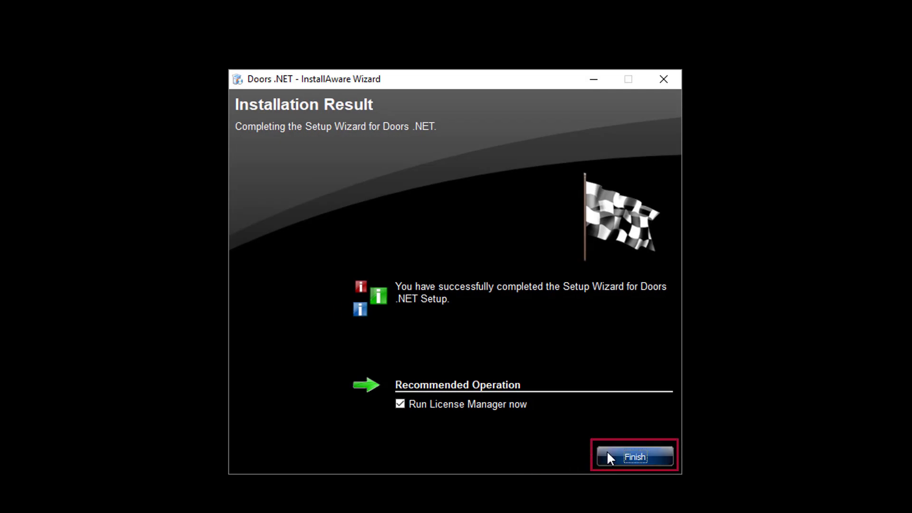
left_click(631, 457)
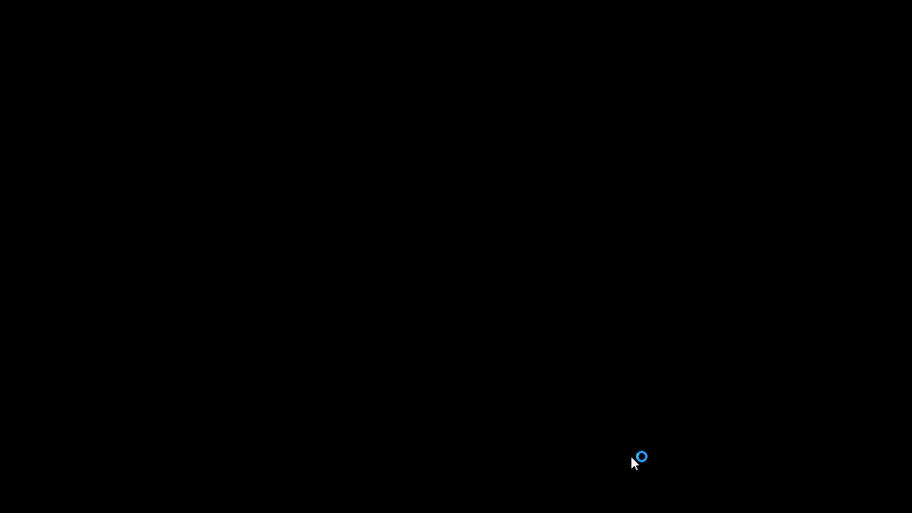